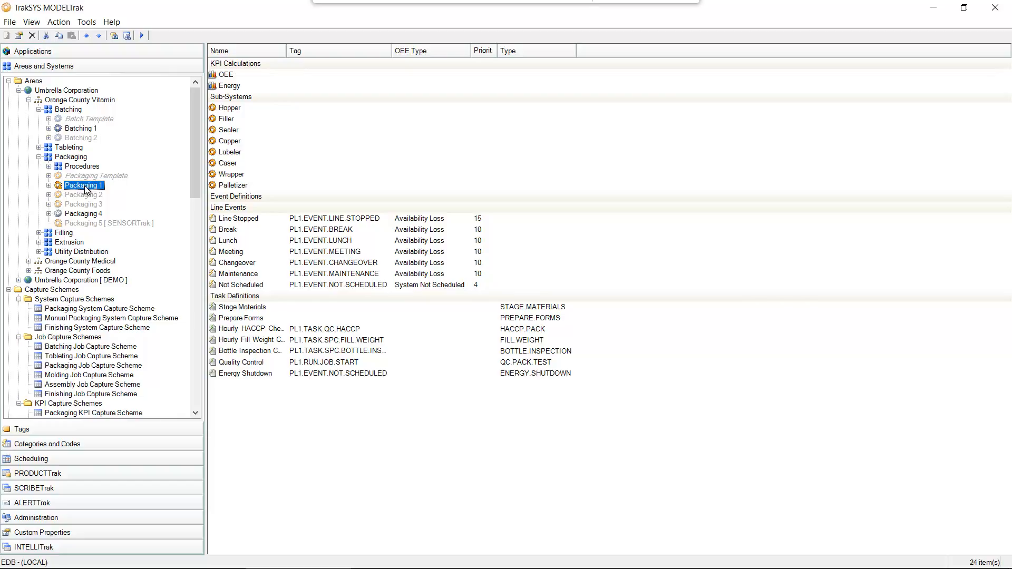
Step: Review the schedule assigned to the Packaging 1 system and the other schedules available for it, leaving its properties unchanged
right_click(84, 186)
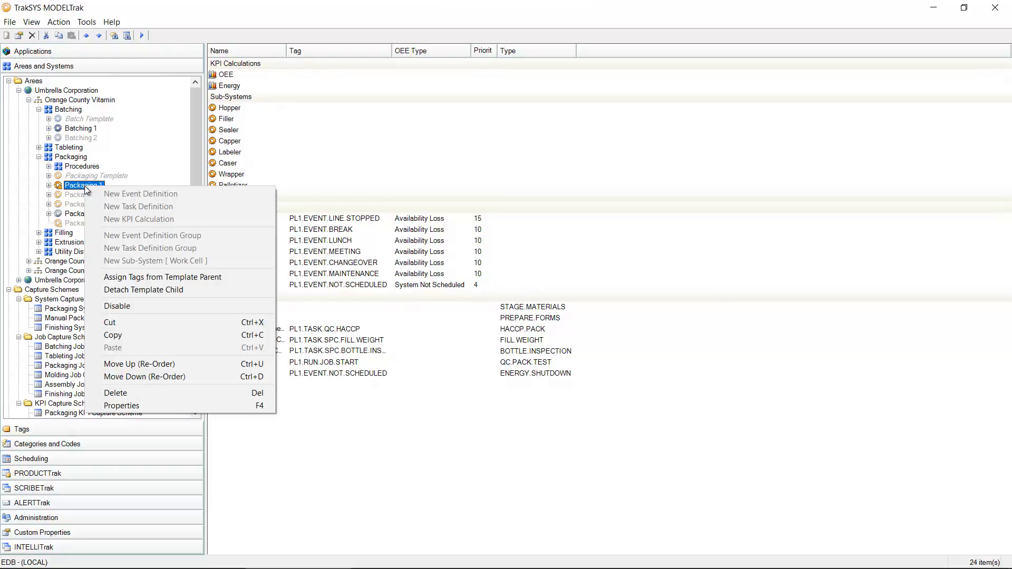
left_click(144, 405)
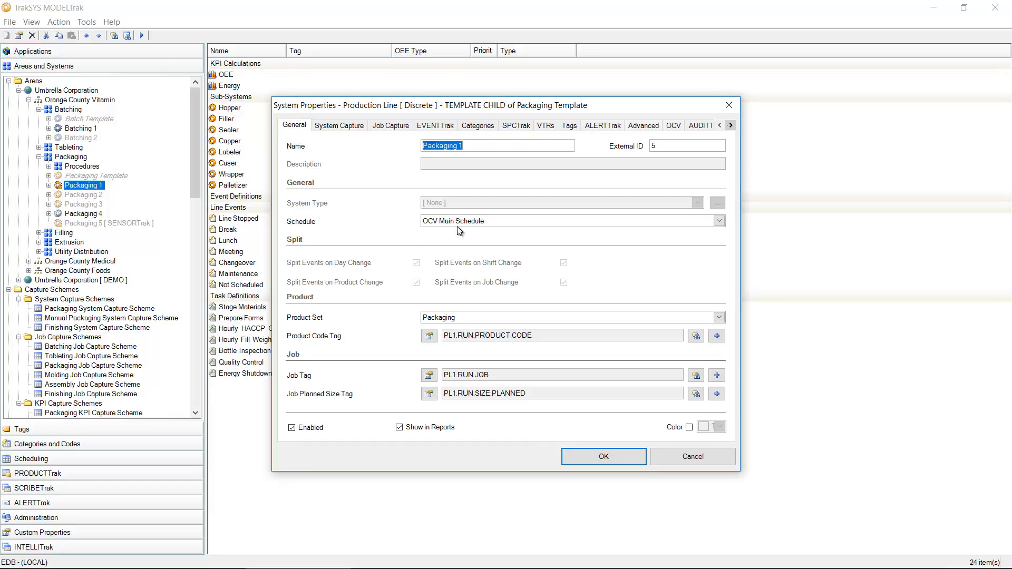
left_click(719, 221)
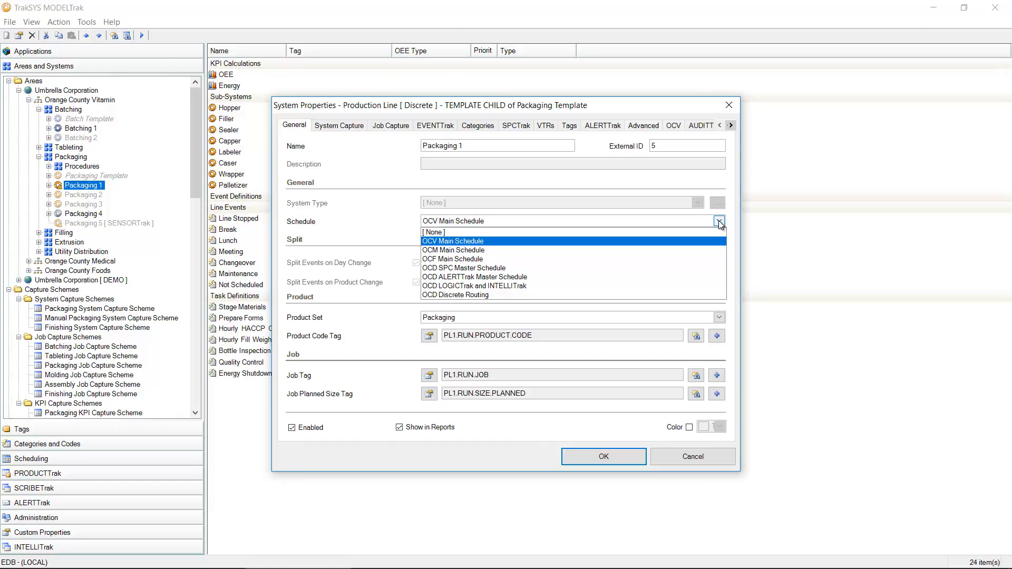
left_click(719, 221)
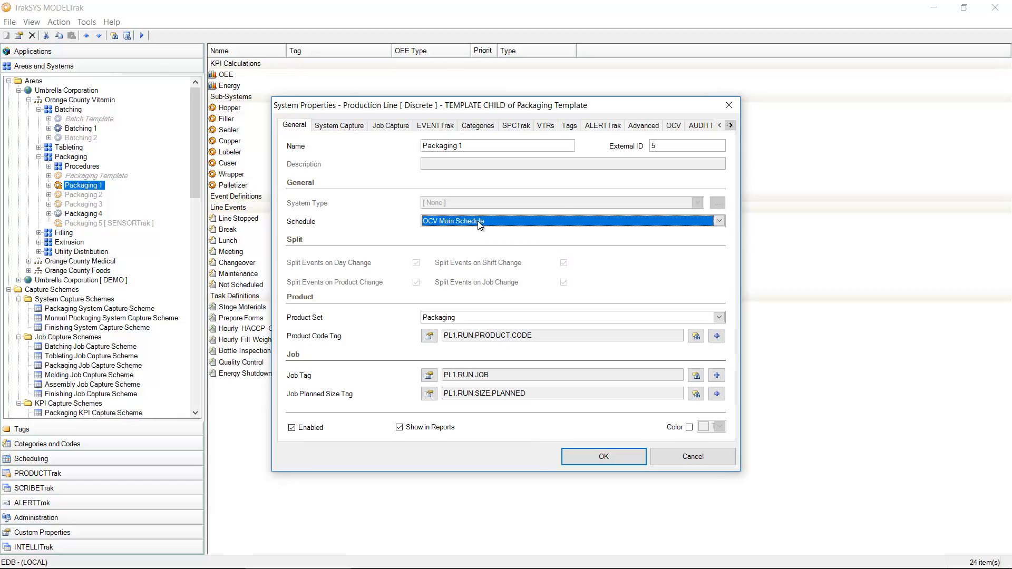
left_click(693, 460)
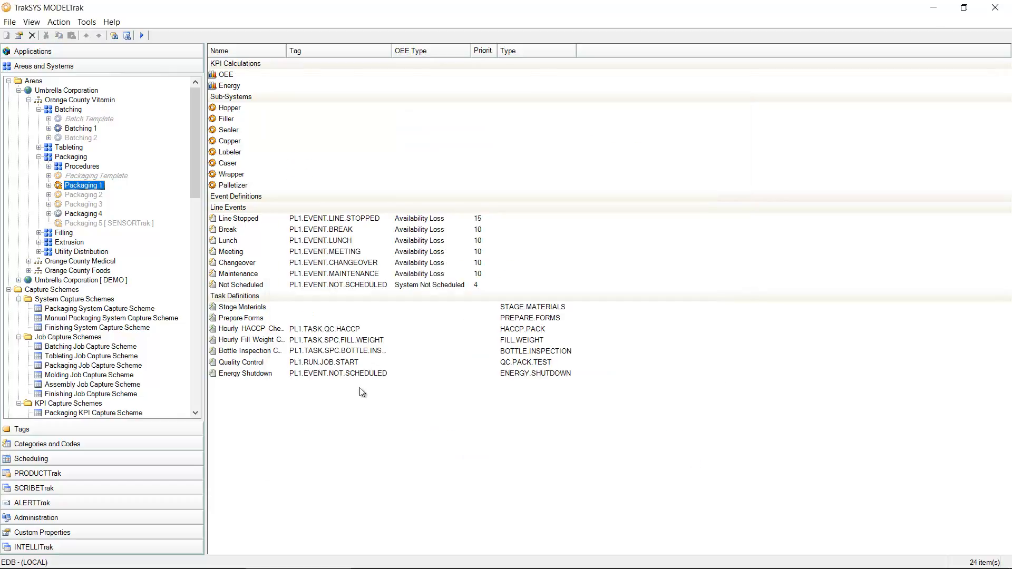
Step: Allow schedule edits (Edit Mode) on the OCV Main Schedule
left_click(50, 449)
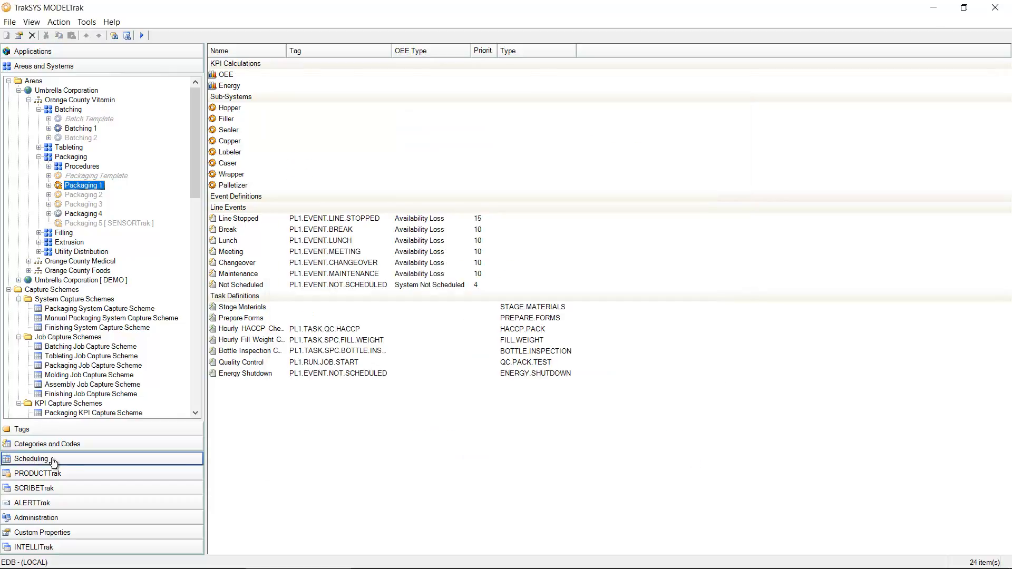
left_click(72, 460)
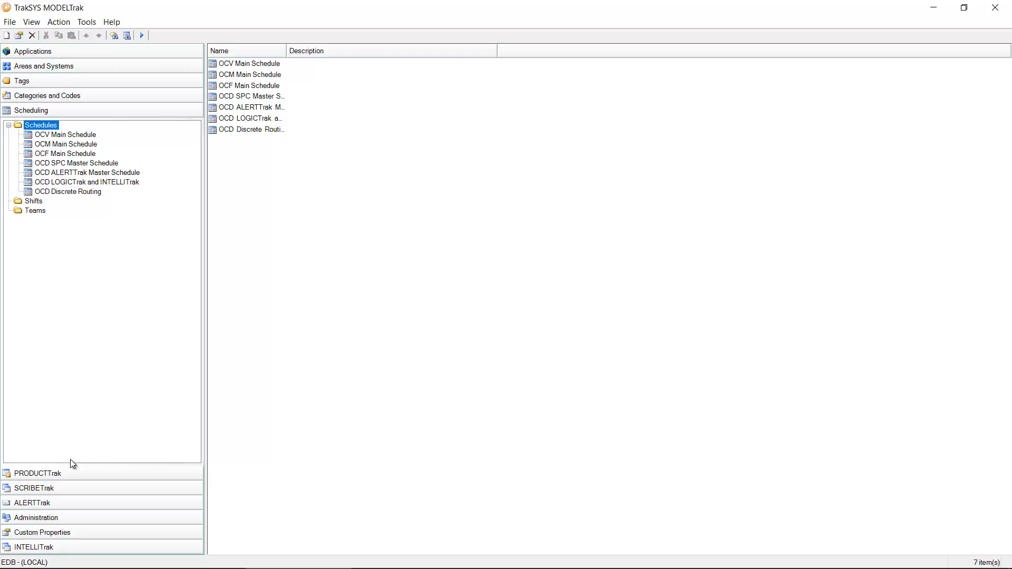
left_click(74, 138)
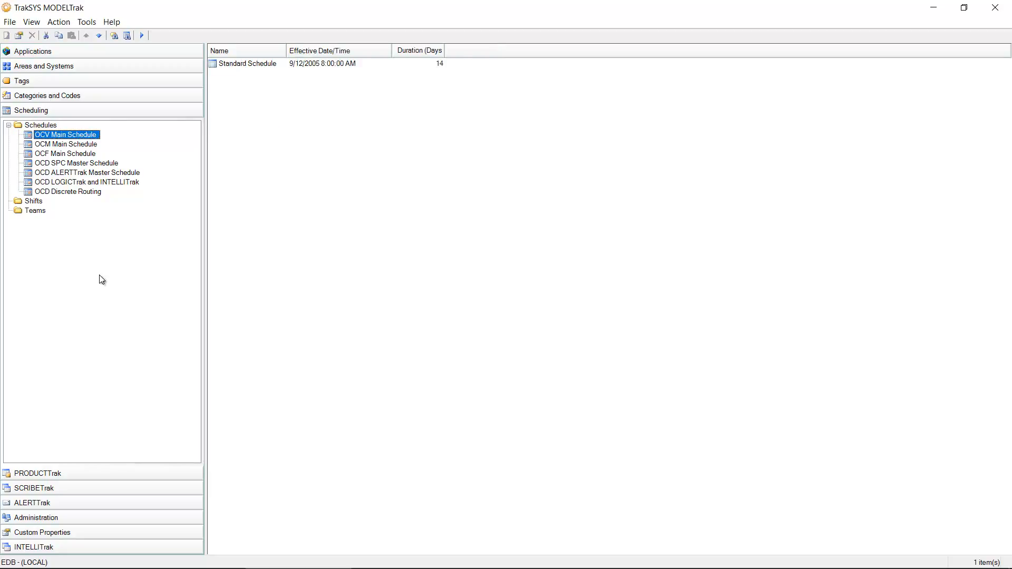
right_click(72, 138)
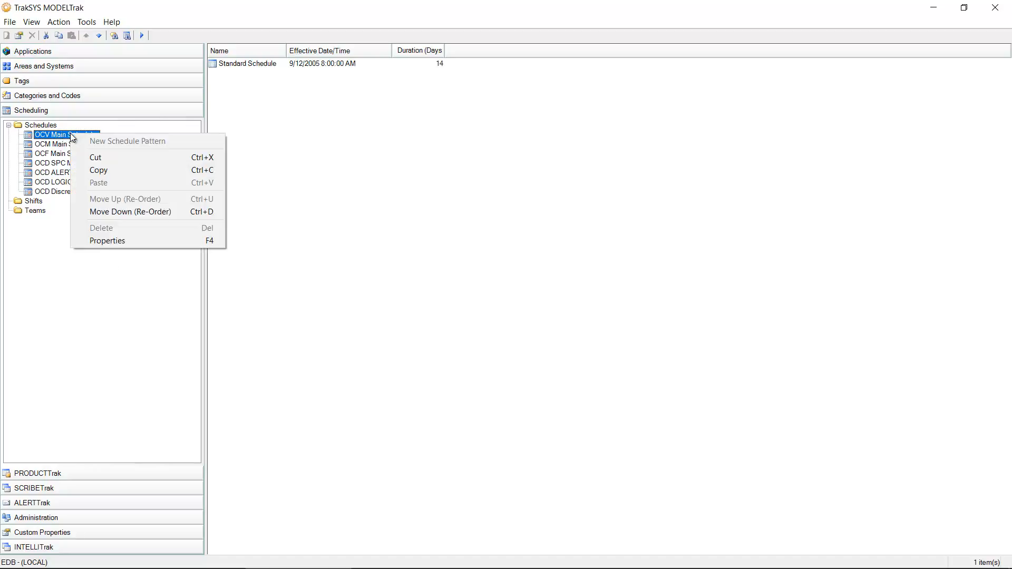
left_click(189, 241)
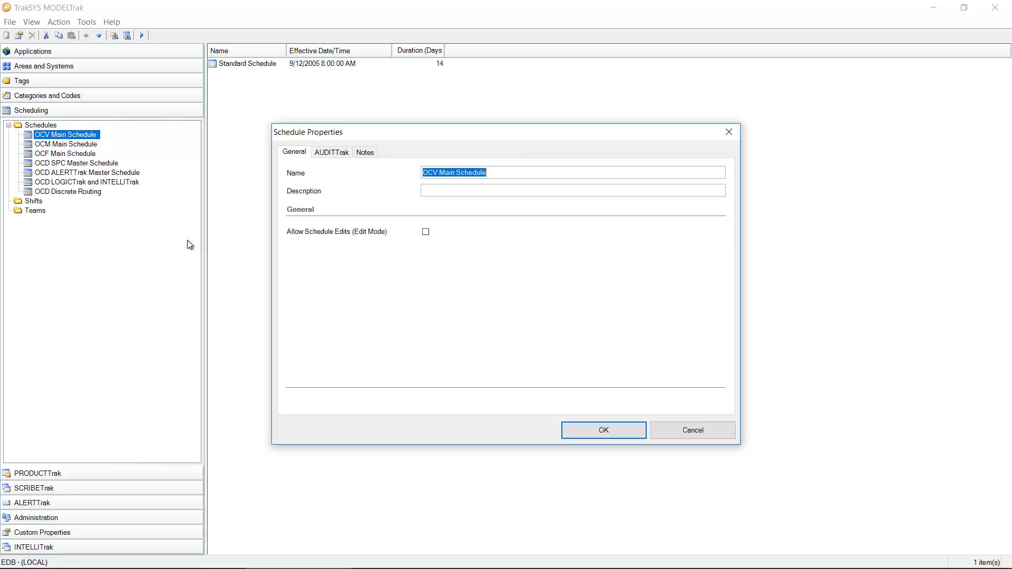
left_click(426, 232)
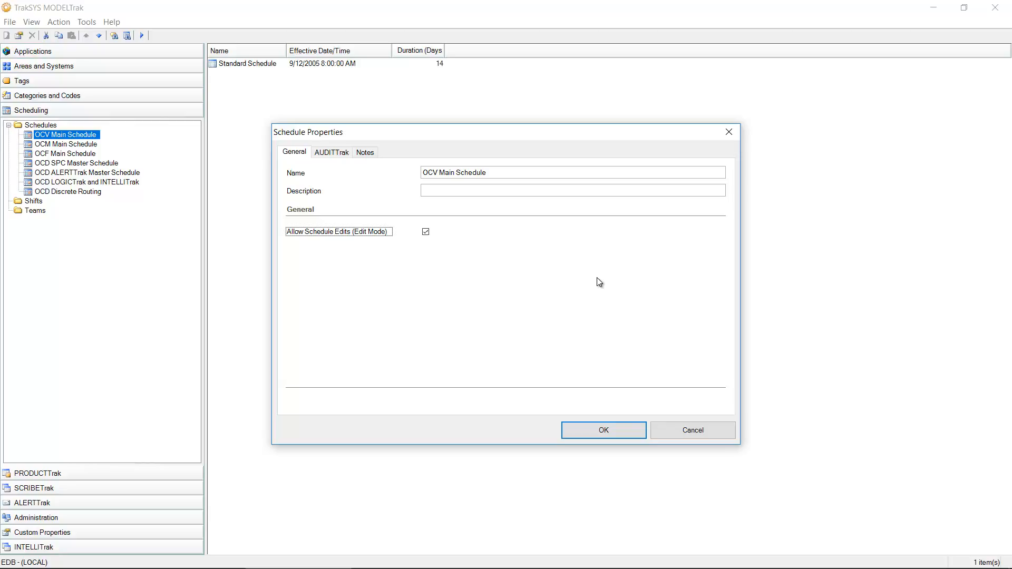
left_click(613, 430)
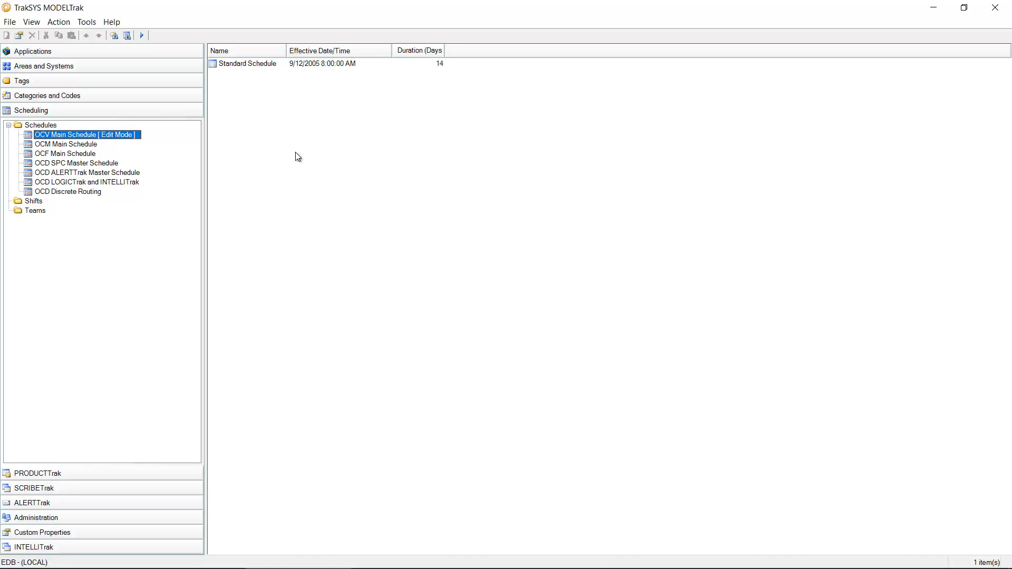
Step: Open the pattern items of the OCV Main Schedule's Standard Schedule for editing
left_click(249, 64)
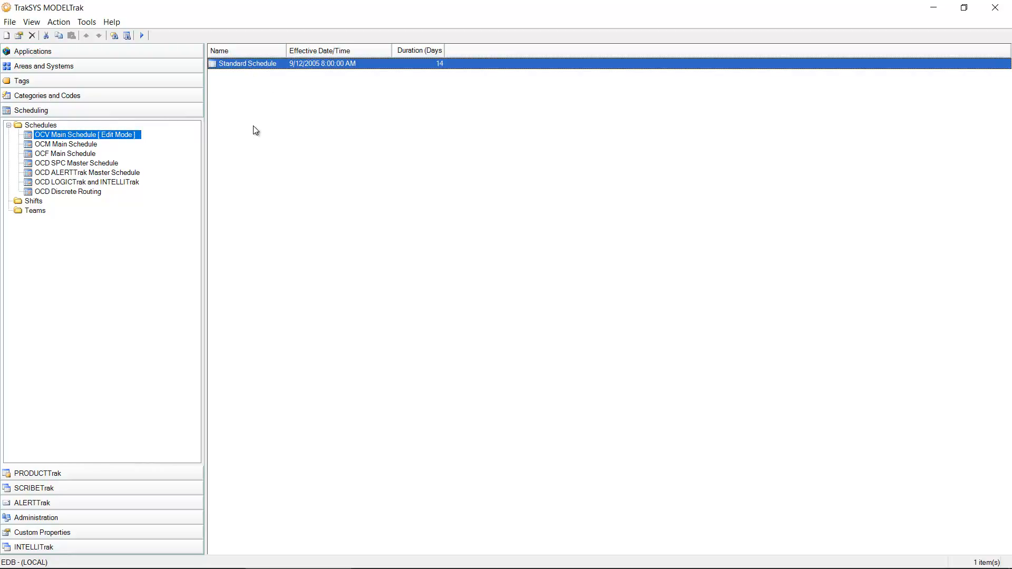
right_click(257, 67)
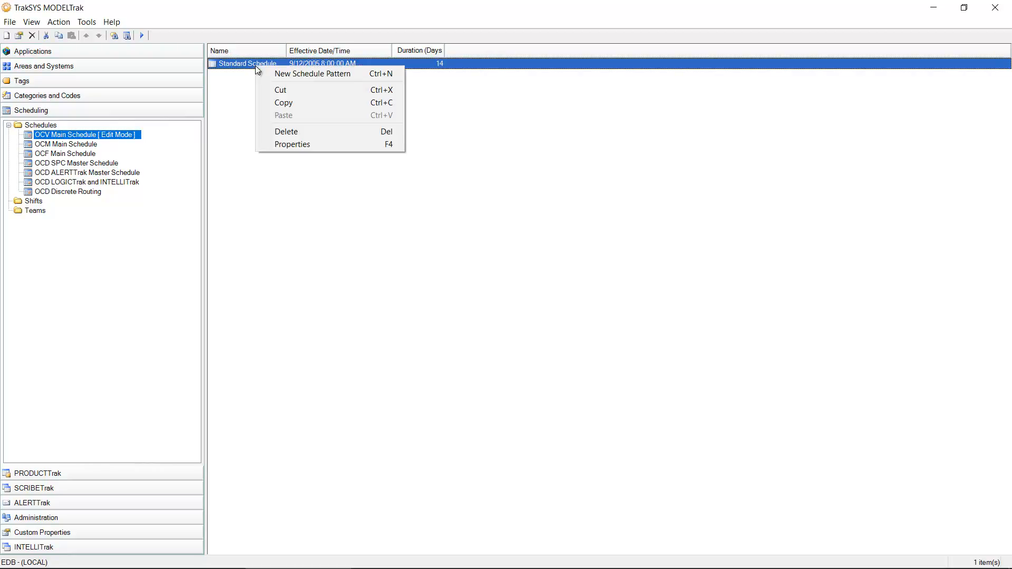
left_click(301, 144)
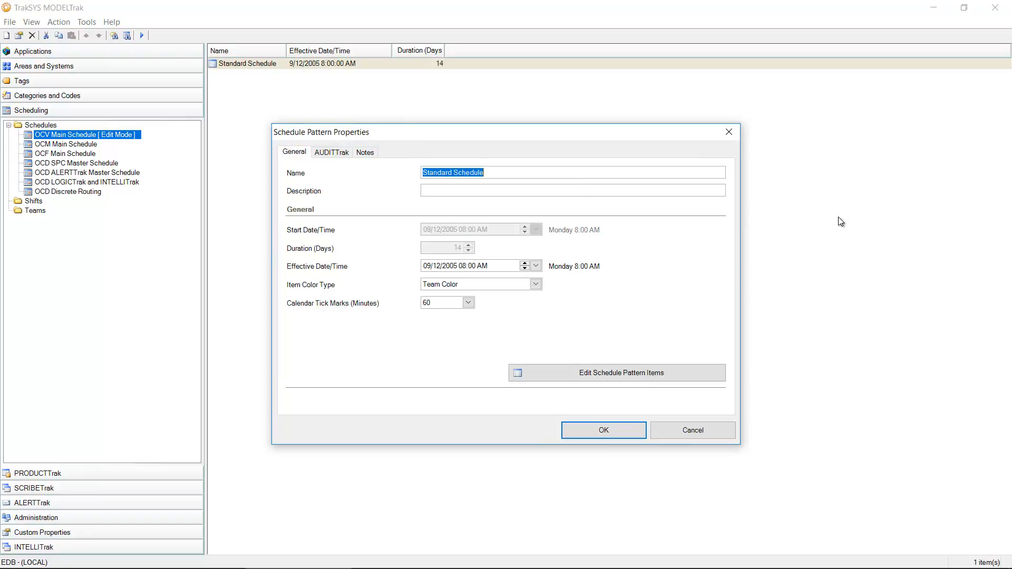
left_click(676, 374)
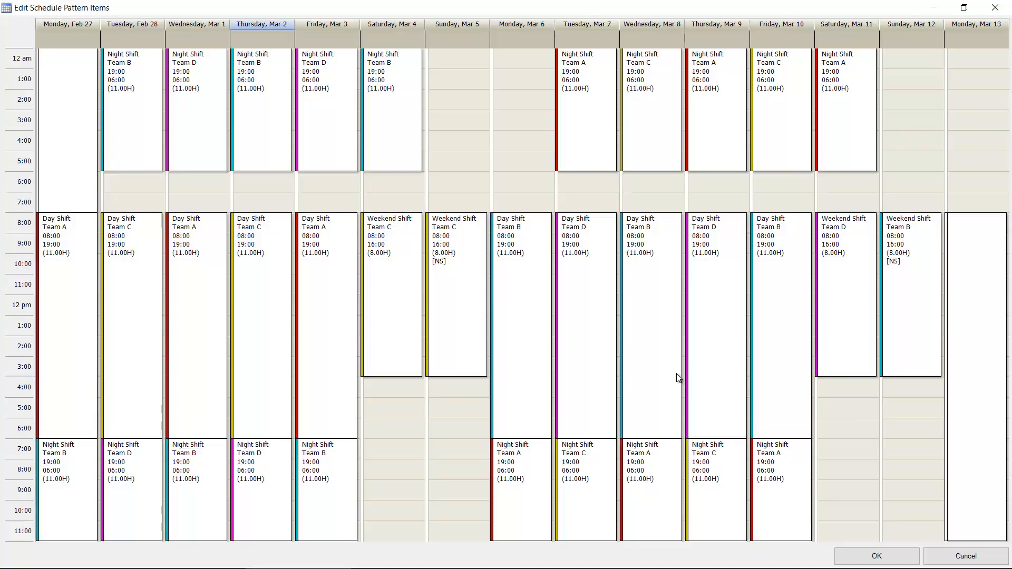
Step: Check the properties of the Weekend Shift item on Sunday, Mar 5, without changing them
left_click(472, 274)
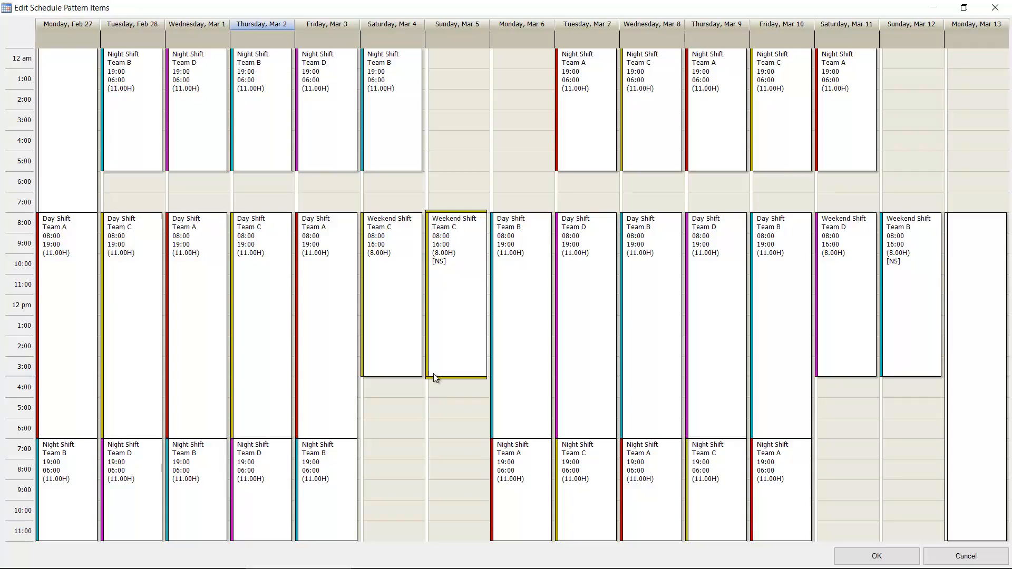
right_click(447, 288)
left_click(498, 290)
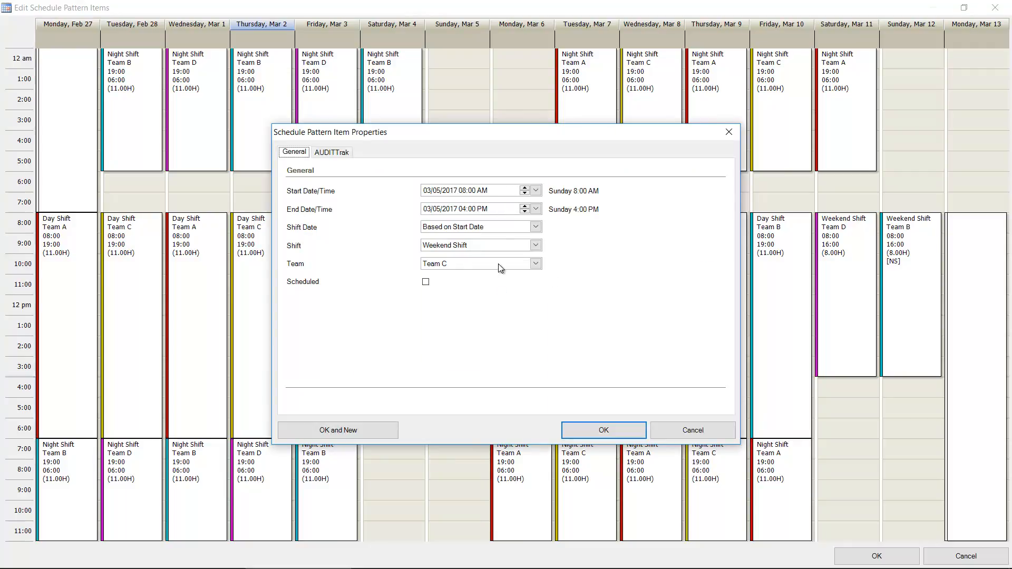
left_click(697, 431)
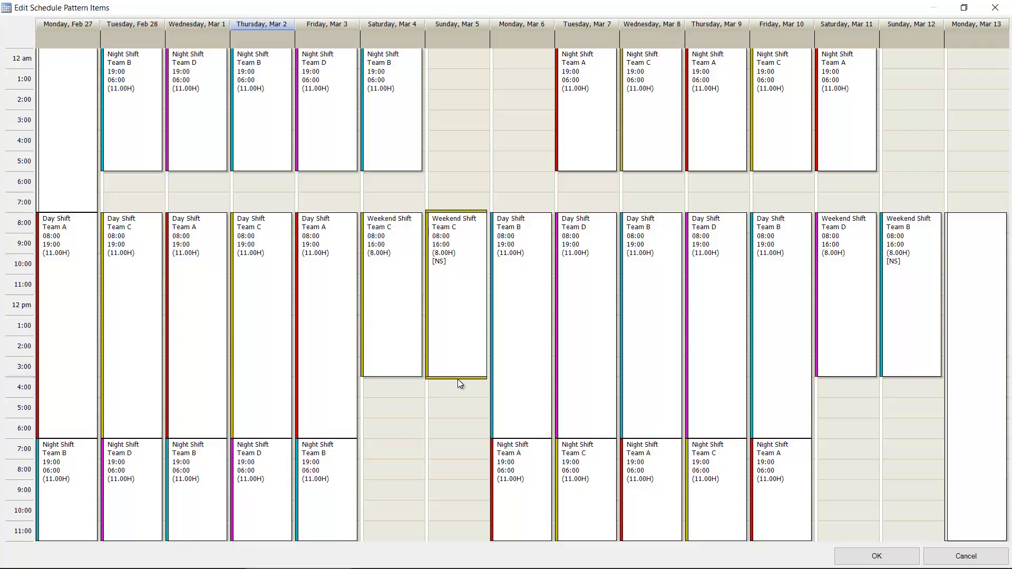
Step: Shorten the Sunday, Mar 5 Weekend Shift to end at 12:00, add a scheduled Team D Swing Shift from 12:00 to 16:00, and save the pattern
left_click_drag(458, 375, 466, 284)
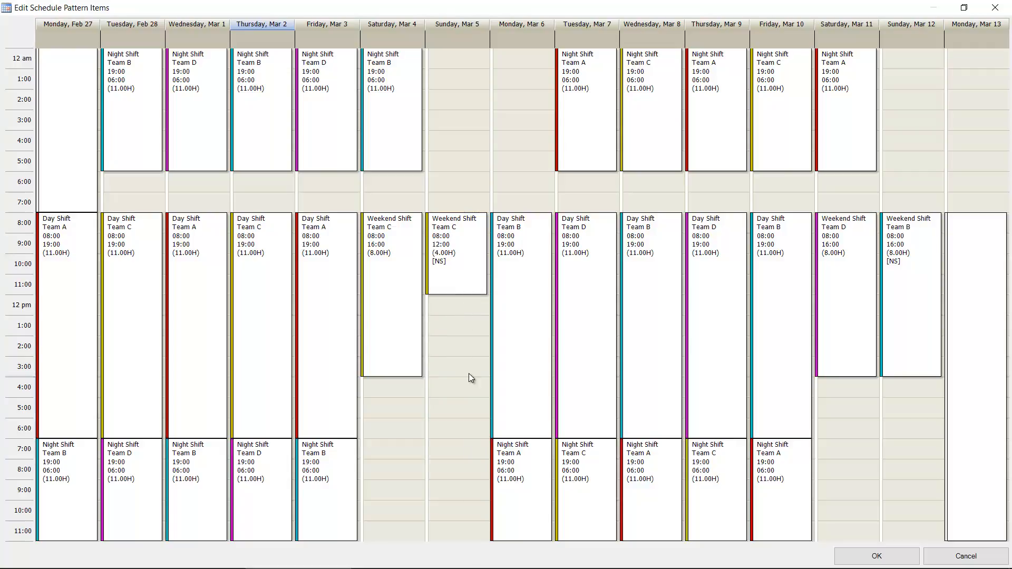
left_click(459, 303)
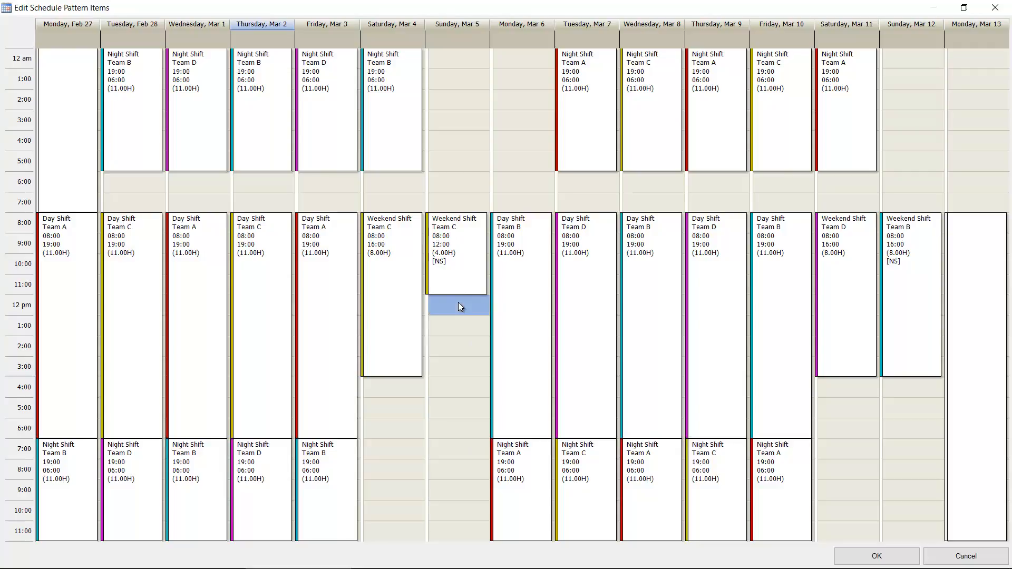
left_click(454, 369, "shift")
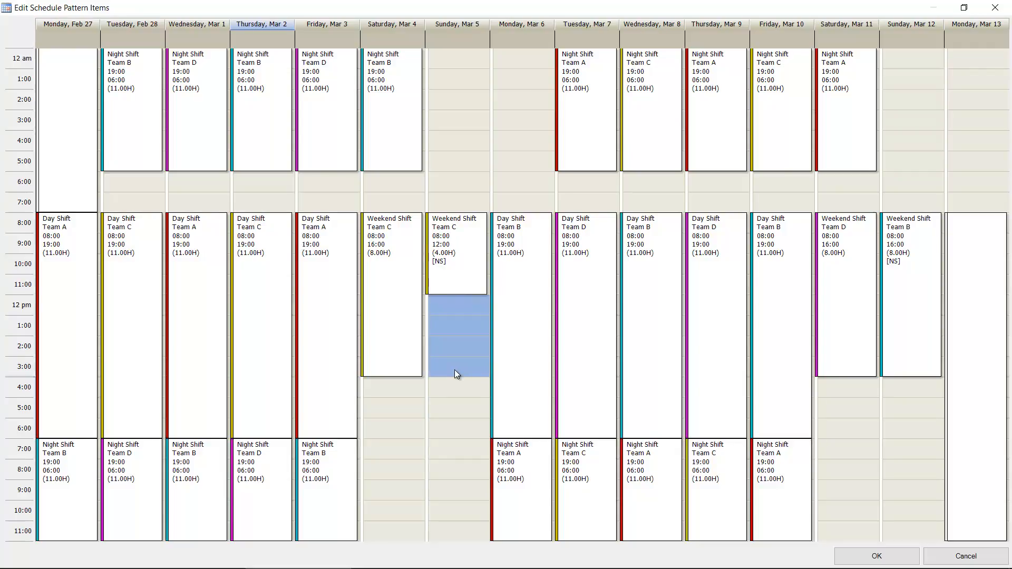
right_click(454, 369)
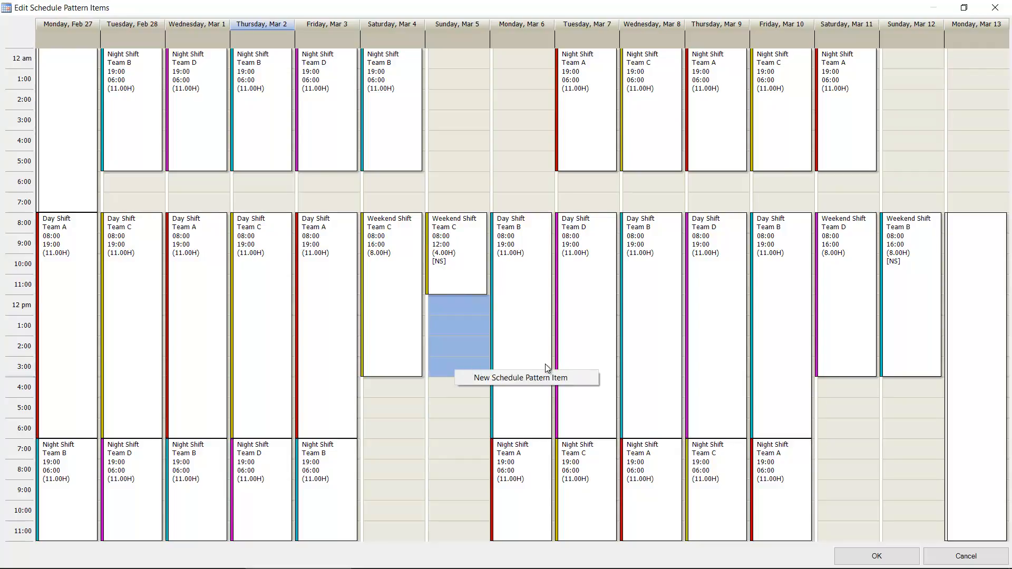
left_click(577, 379)
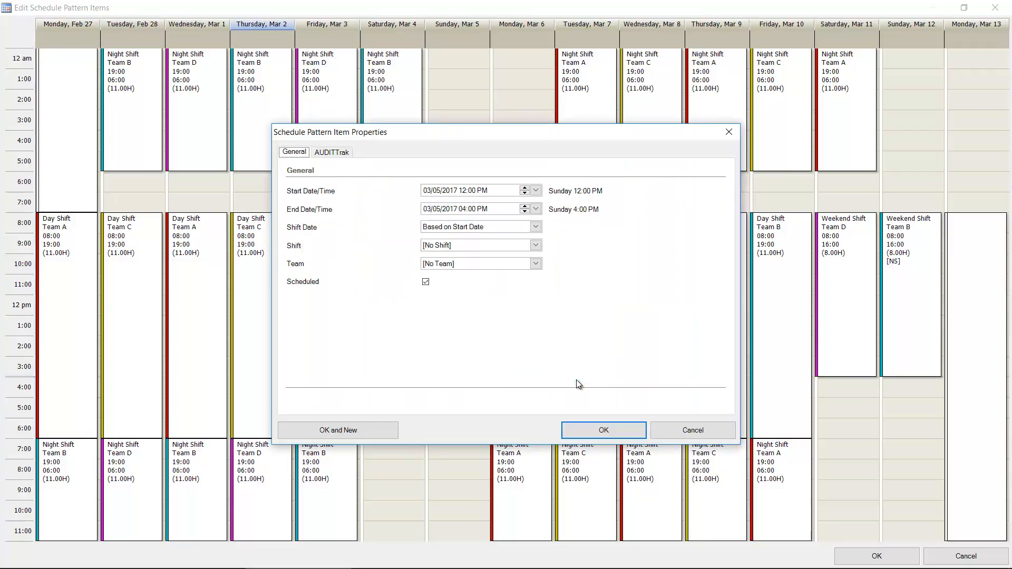
left_click(536, 243)
left_click(441, 293)
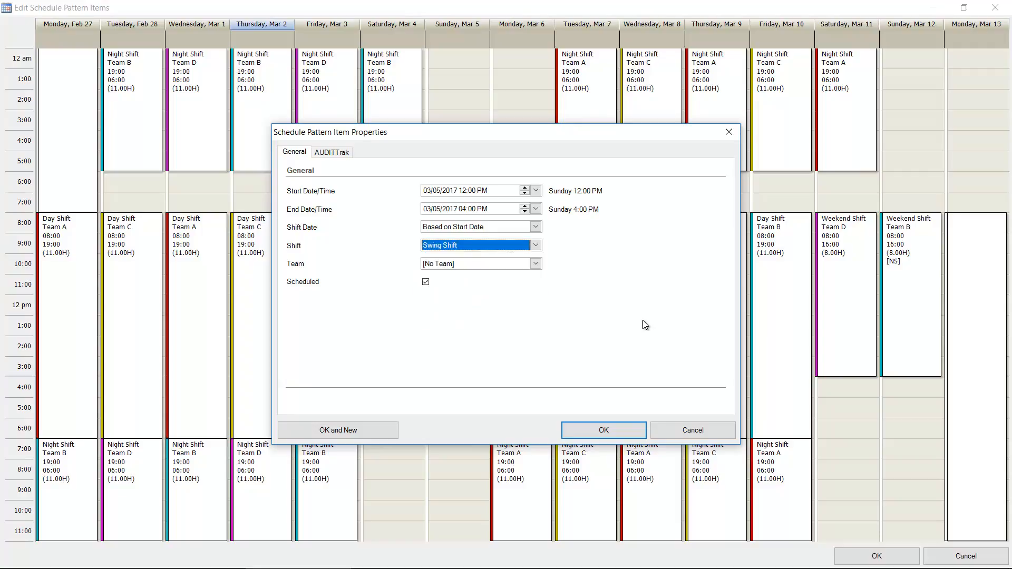
left_click(536, 264)
left_click(538, 311)
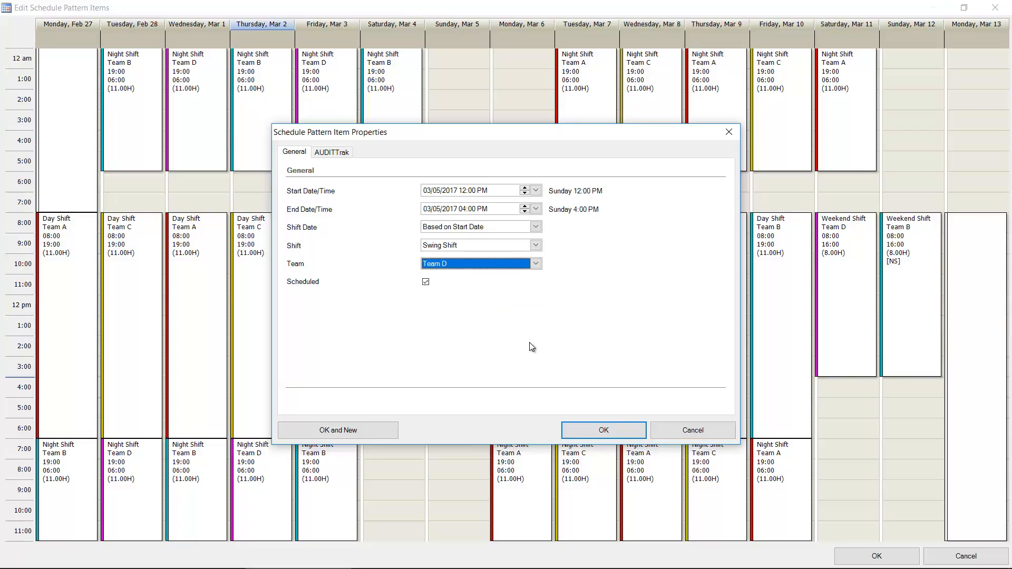
left_click(618, 434)
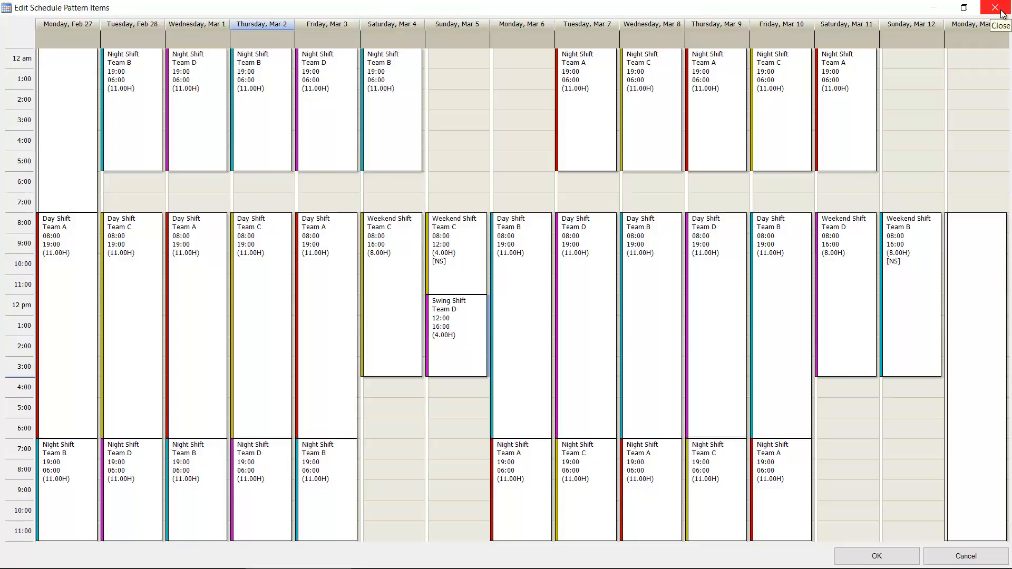
left_click(904, 560)
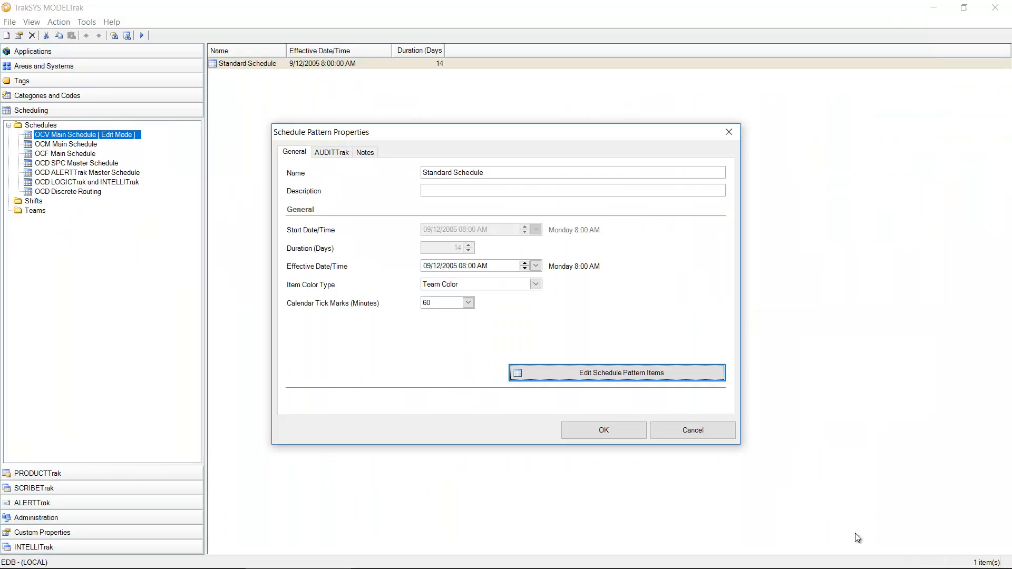
left_click(618, 433)
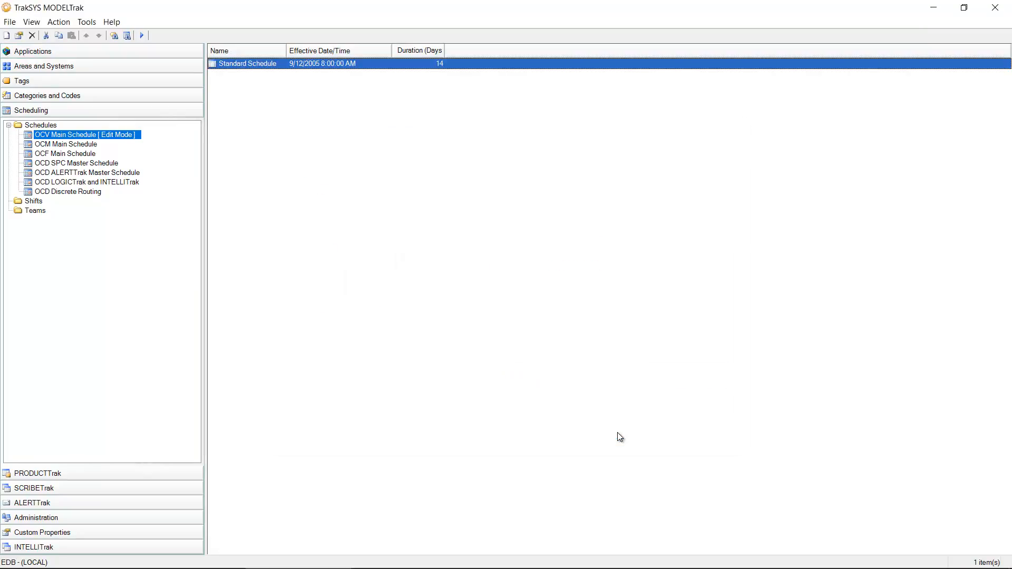
Step: Turn off schedule edits (Edit Mode) for the OCV Main Schedule
right_click(65, 135)
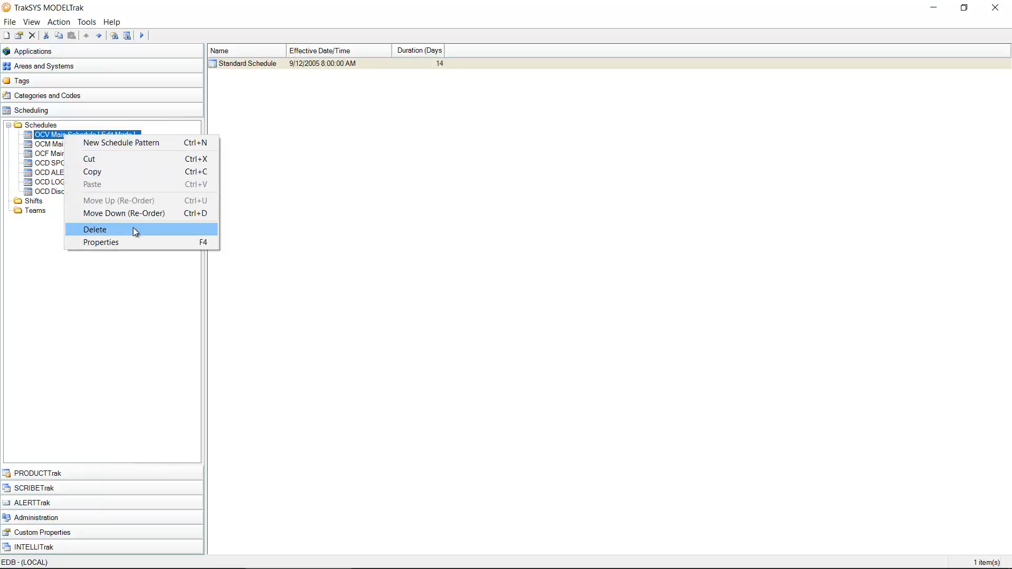
left_click(132, 242)
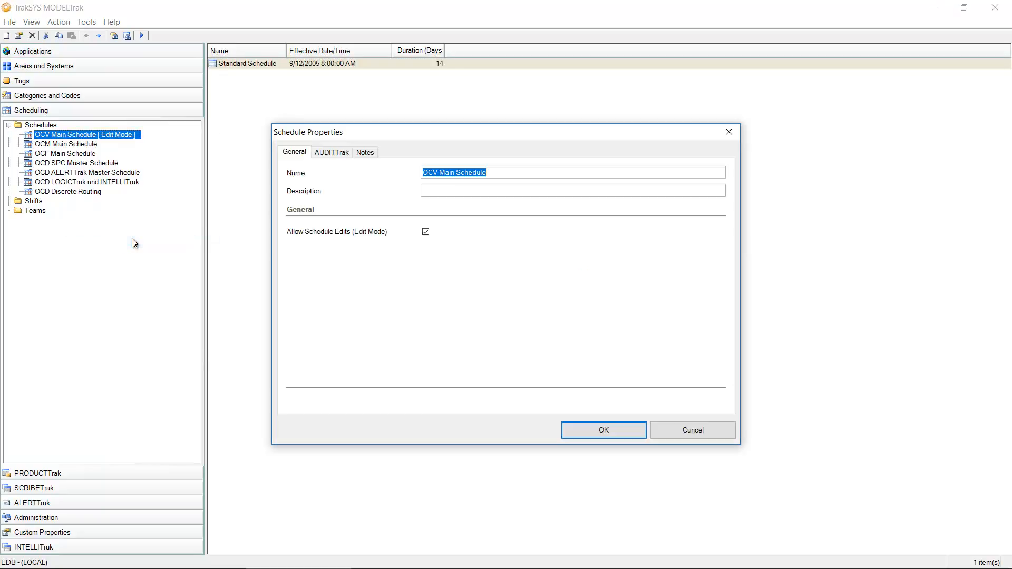
left_click(426, 232)
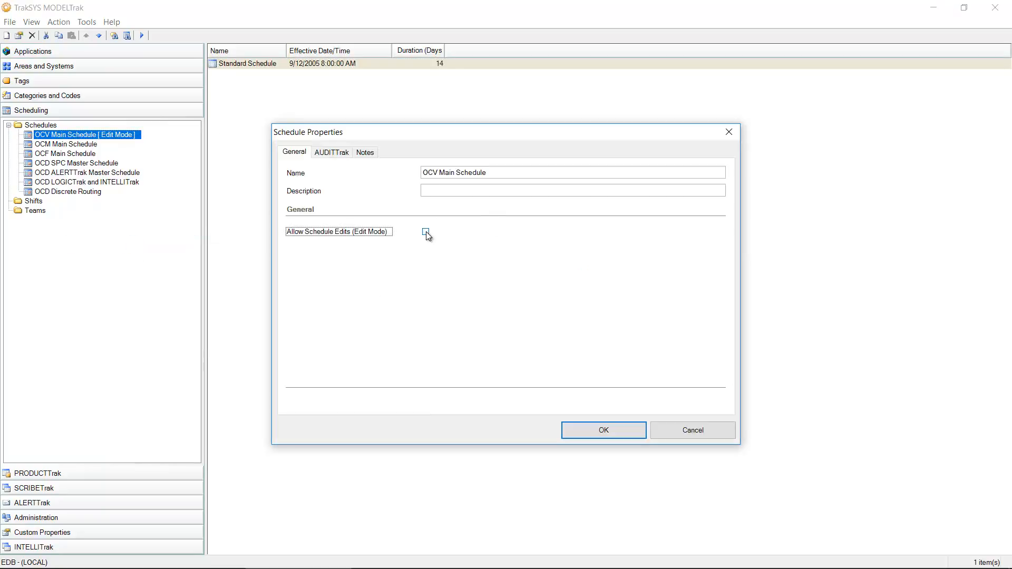
left_click(630, 433)
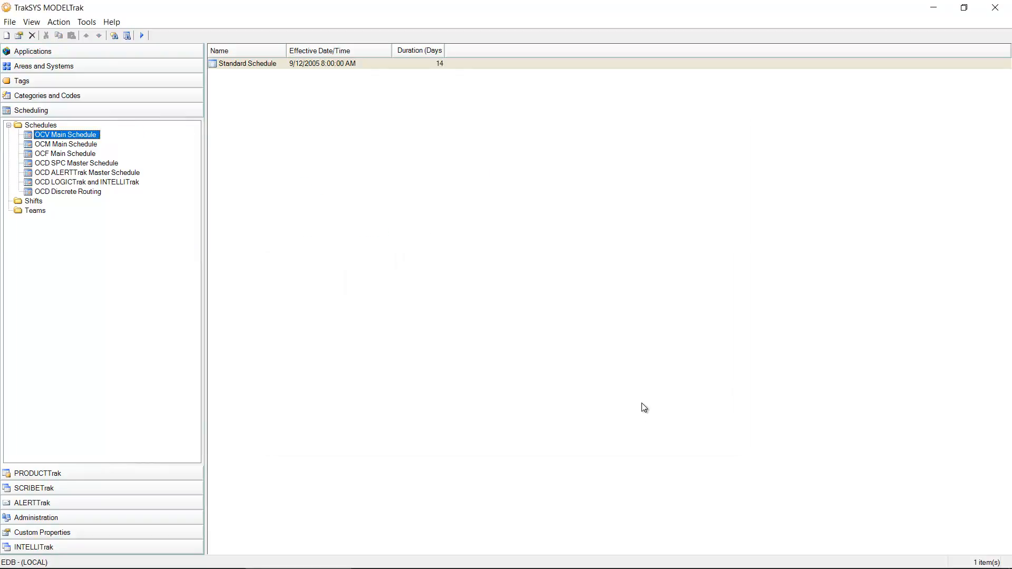